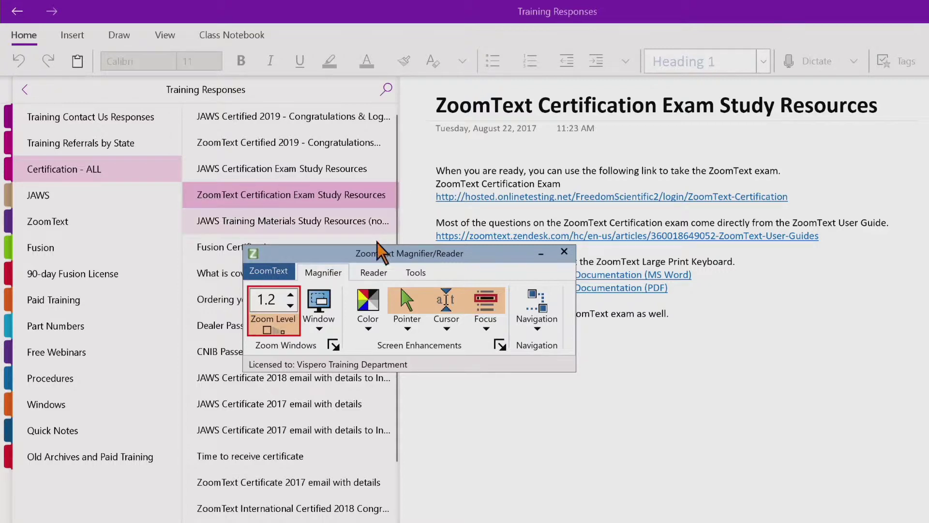
# - Turn the color enhancement on and off twice
pyautogui.click(375, 306)
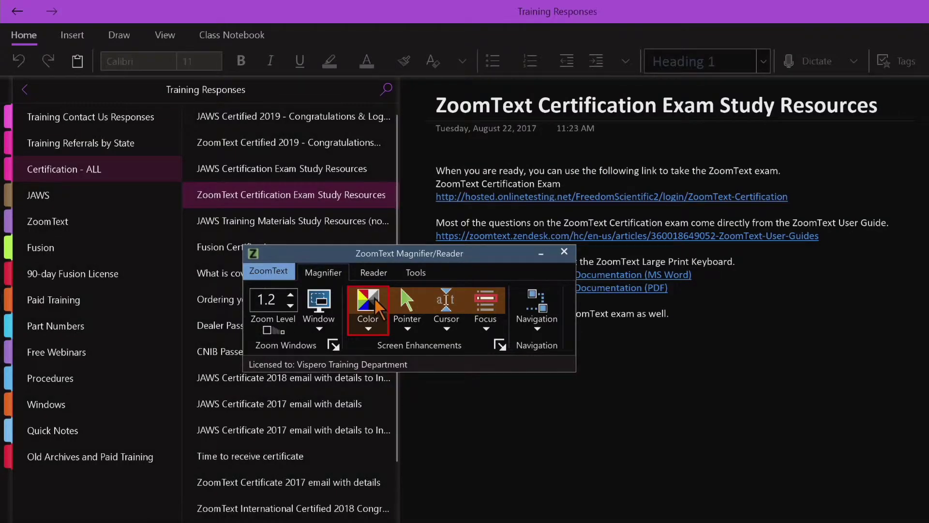
pyautogui.click(375, 298)
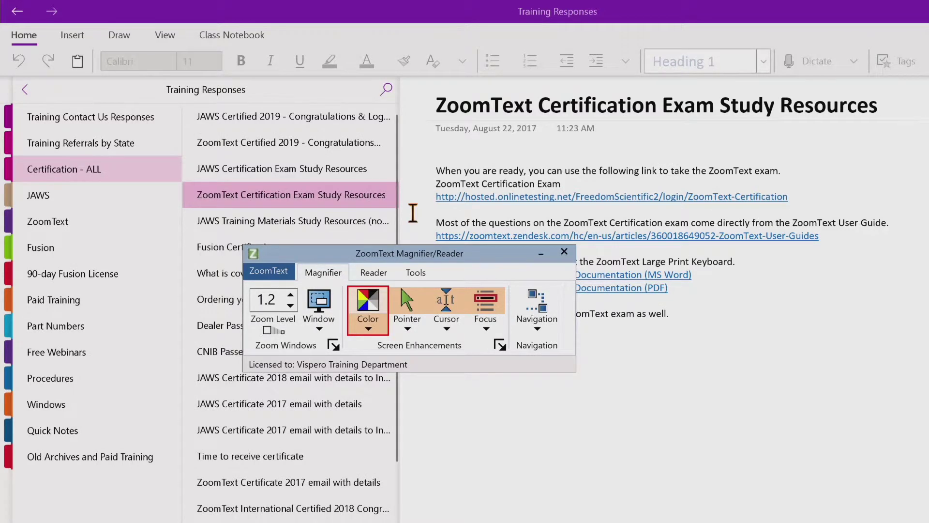
pyautogui.hotkey('capslock', 'c')
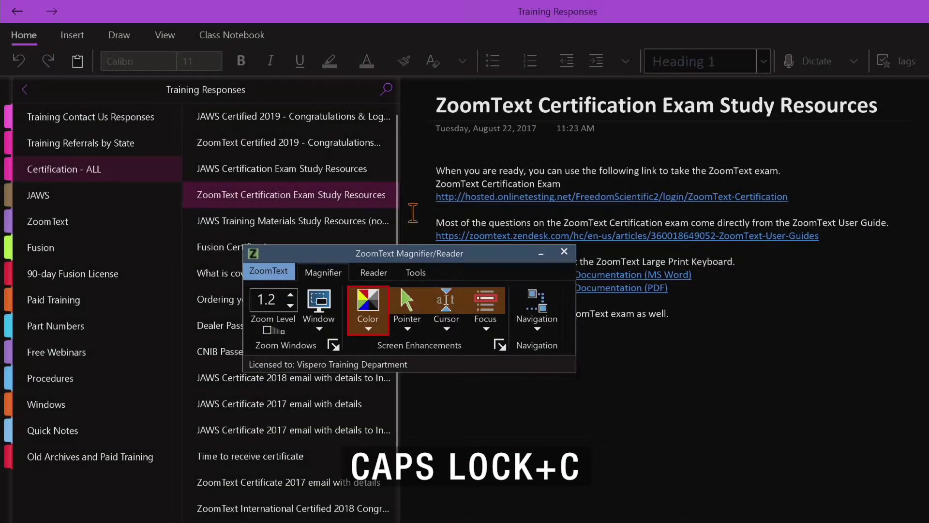
pyautogui.hotkey('capslock', 'c')
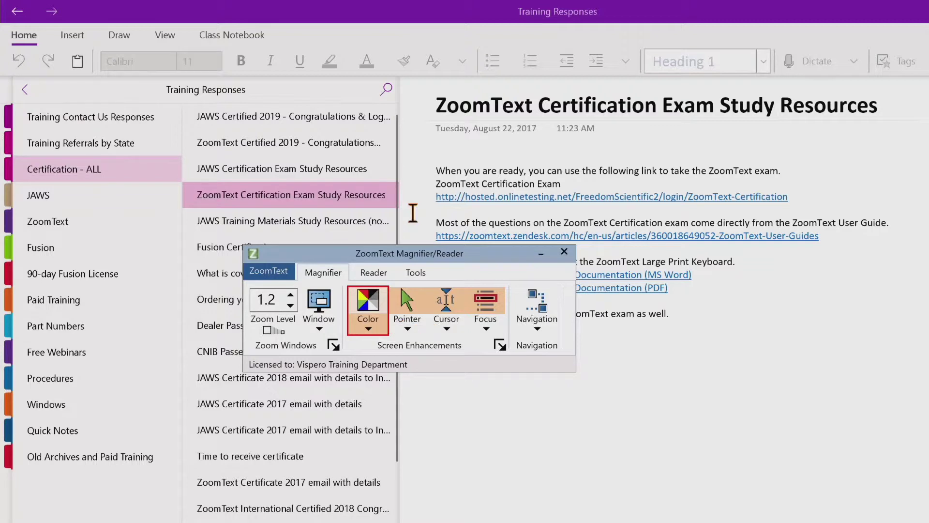
# - Apply the Black and White color scheme to the screen
pyautogui.press('Down')
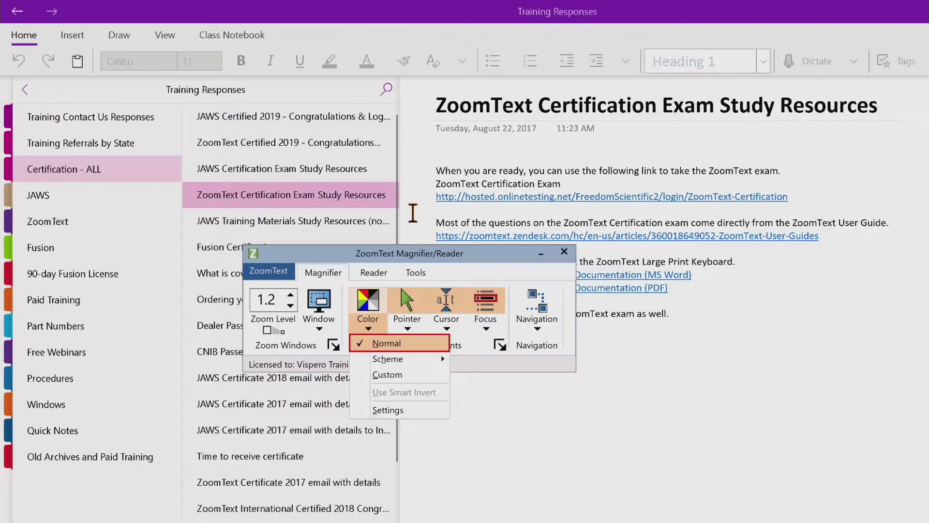
pyautogui.press('Down')
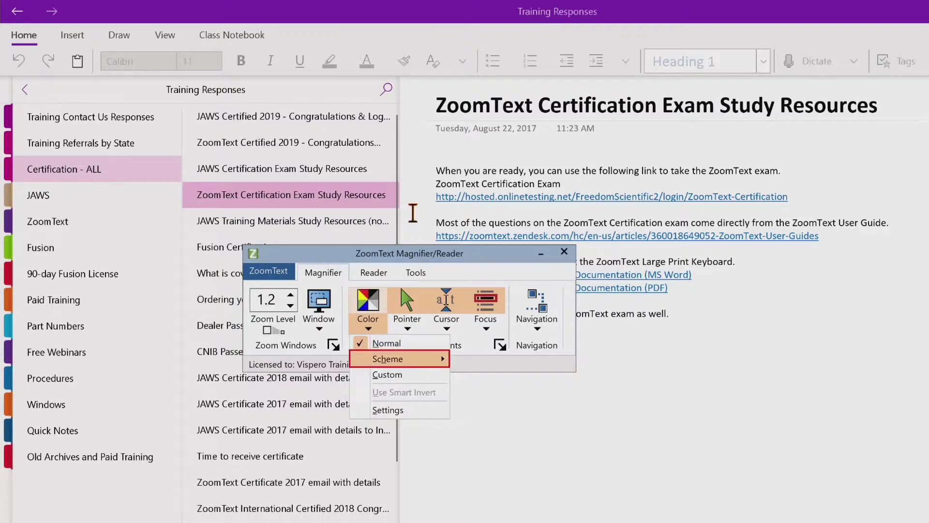
pyautogui.press('Right')
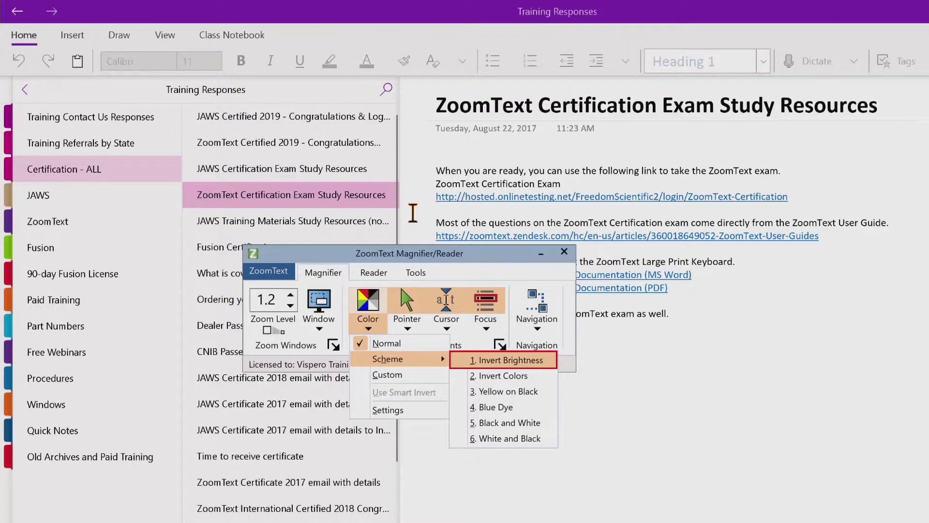
pyautogui.press('Down')
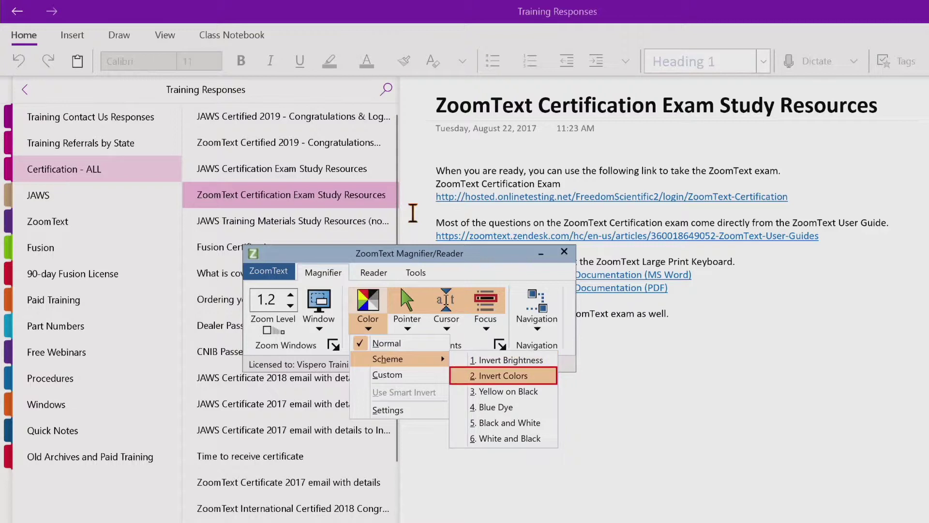
pyautogui.press('Down')
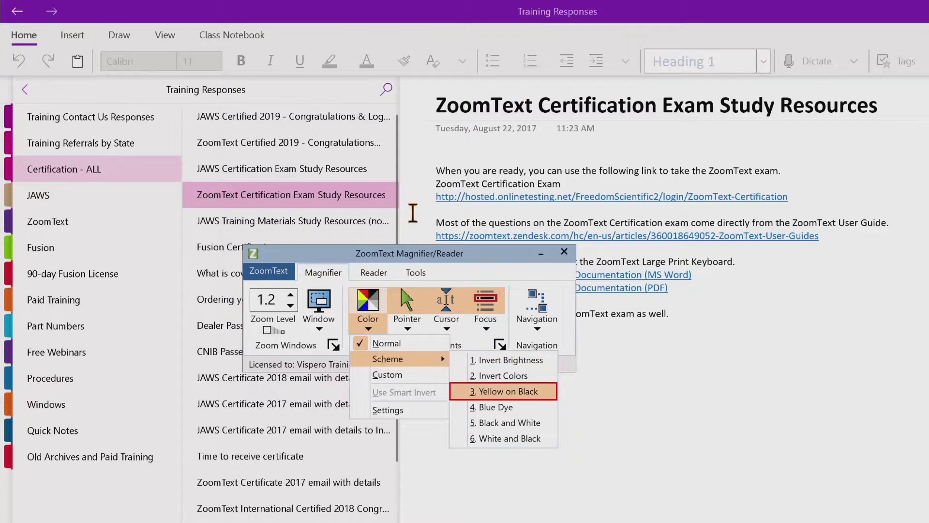
pyautogui.press('Down')
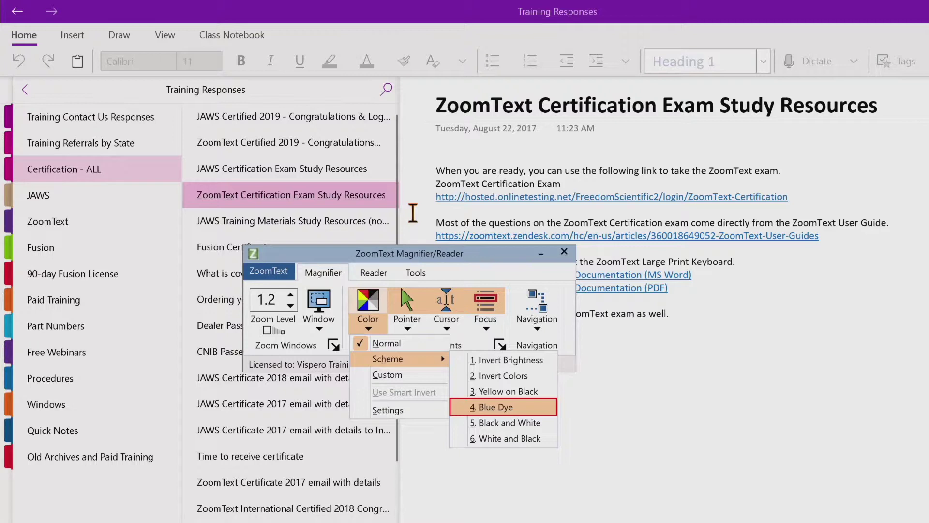
pyautogui.press('Down')
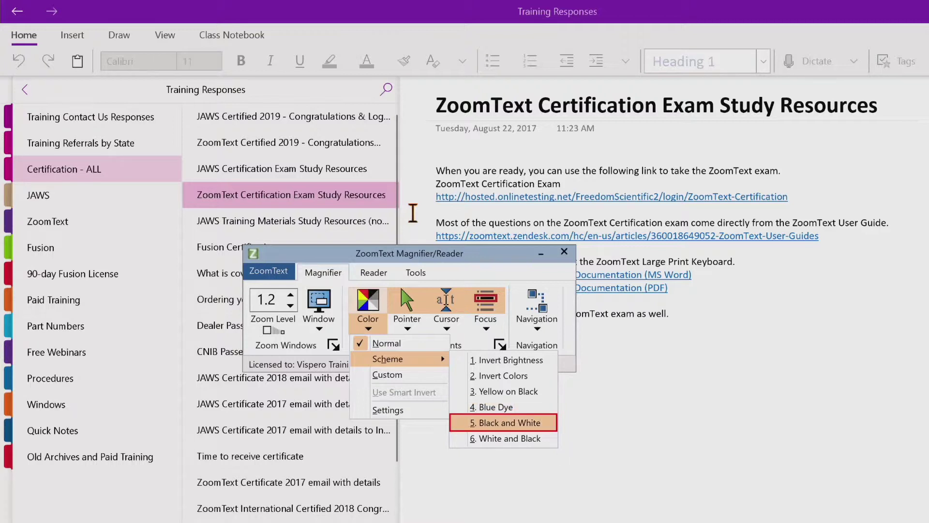
pyautogui.press('Return')
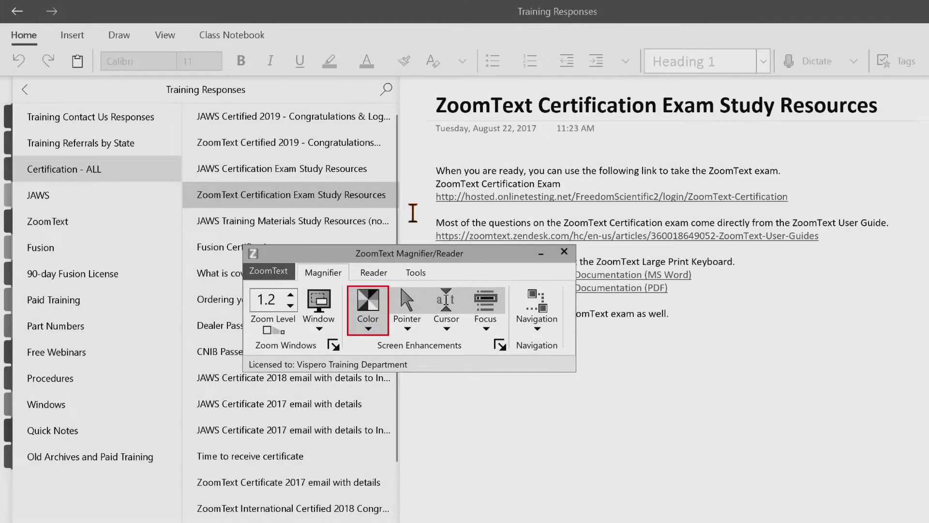
# - Switch the color scheme to White and Black
pyautogui.press('Down')
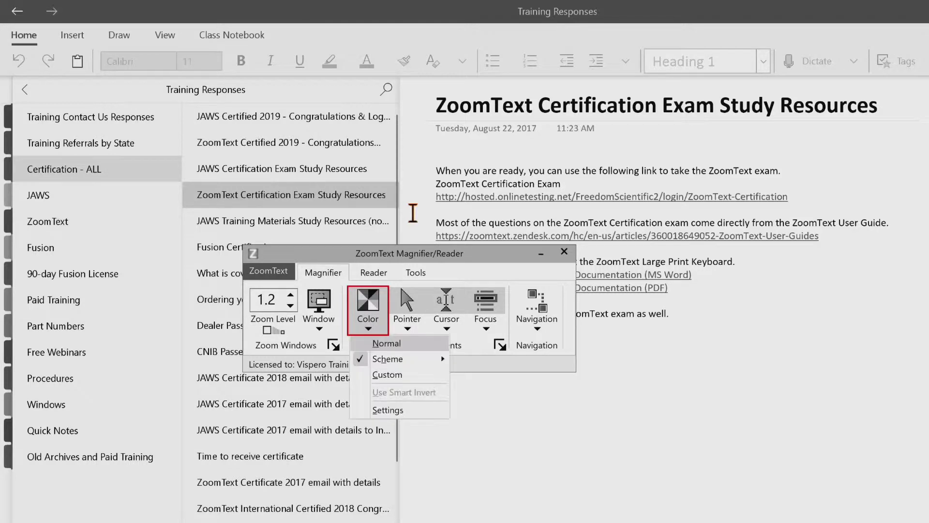
pyautogui.press('Down')
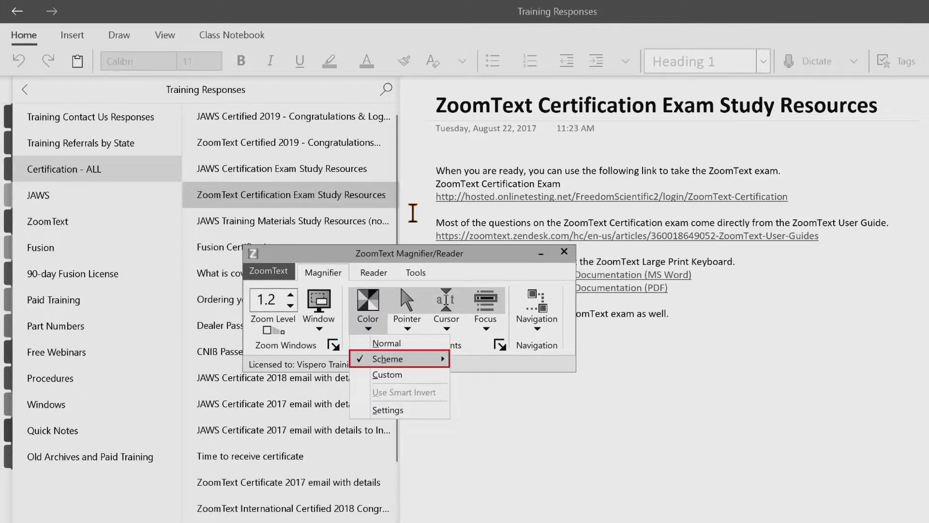
pyautogui.press('Right')
pyautogui.press('Up')
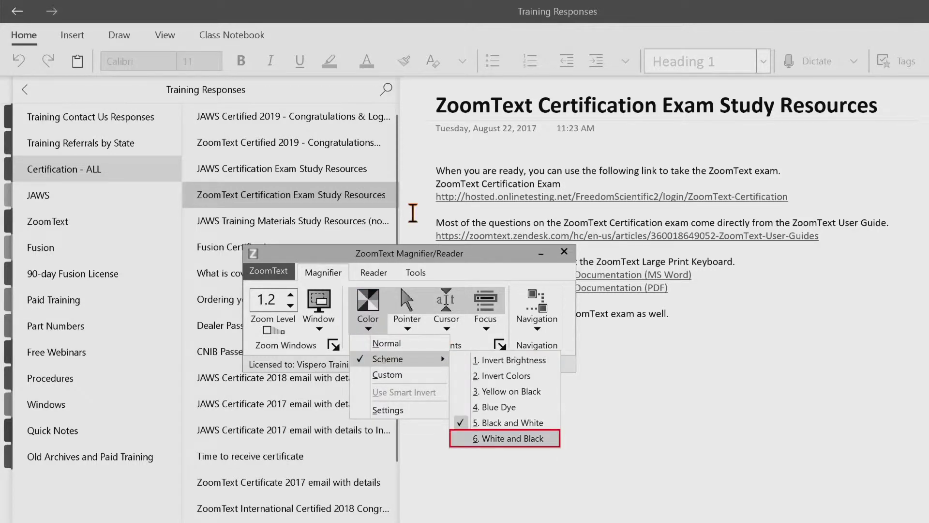
pyautogui.press('Return')
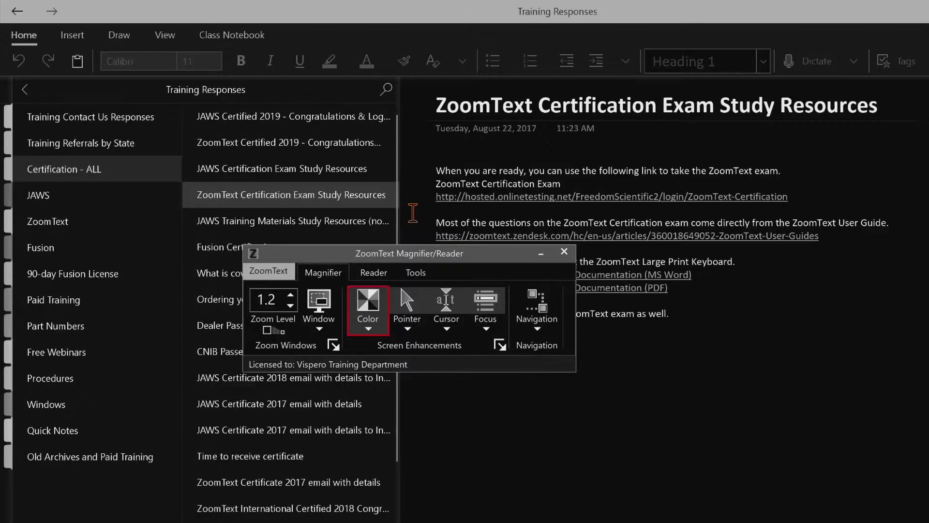
# - Open the color enhancement settings and select the Custom color enhancement
pyautogui.press('Down')
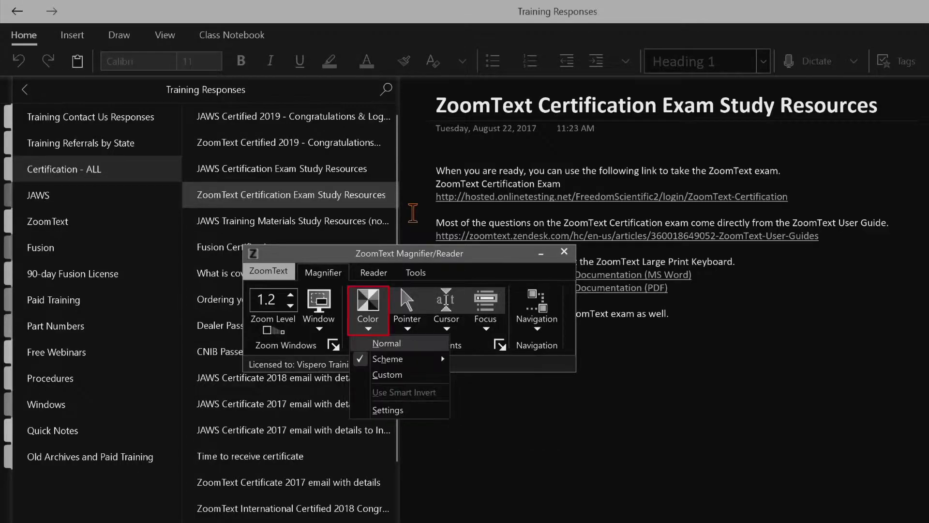
pyautogui.press('Escape')
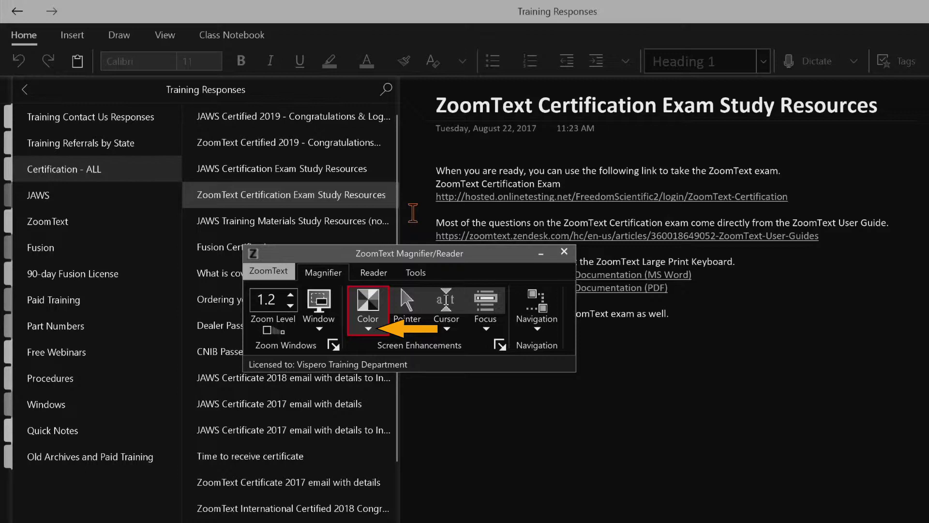
pyautogui.press('Down')
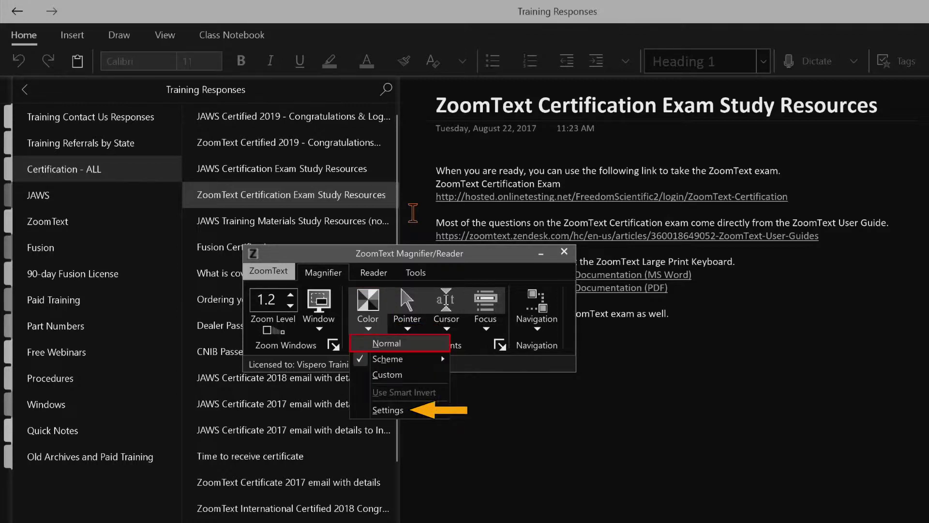
pyautogui.press('Down')
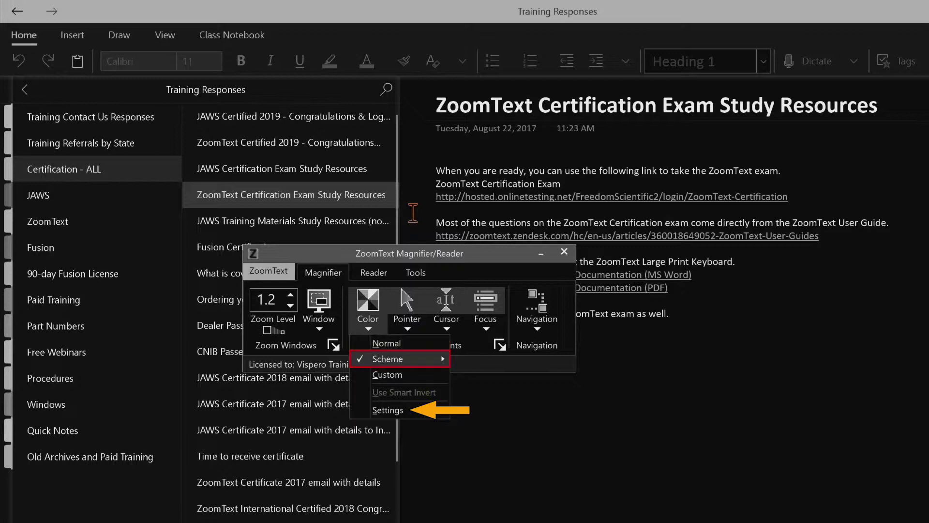
pyautogui.press('Down')
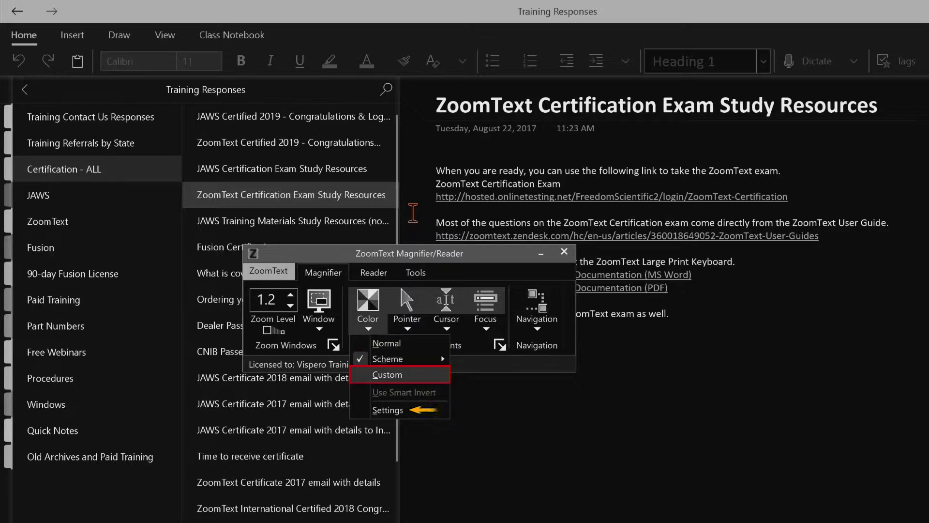
pyautogui.press('Down')
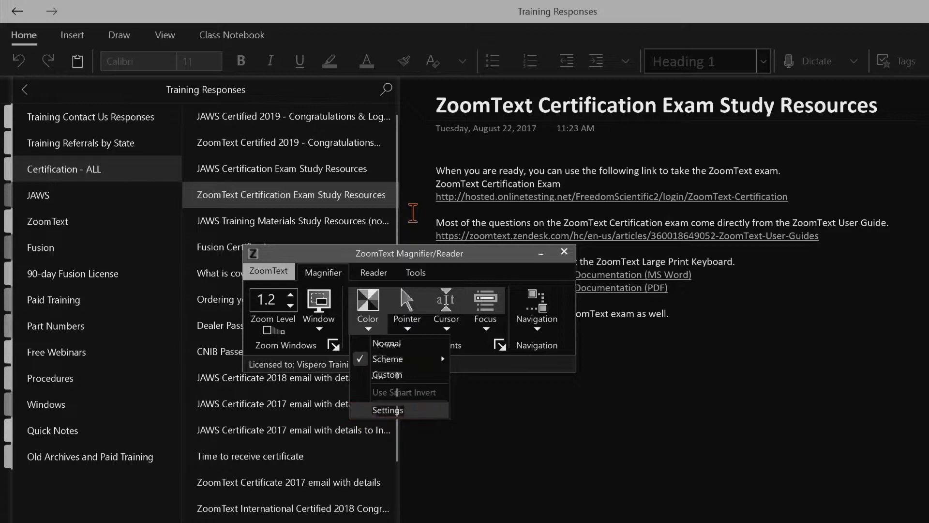
pyautogui.press('Return')
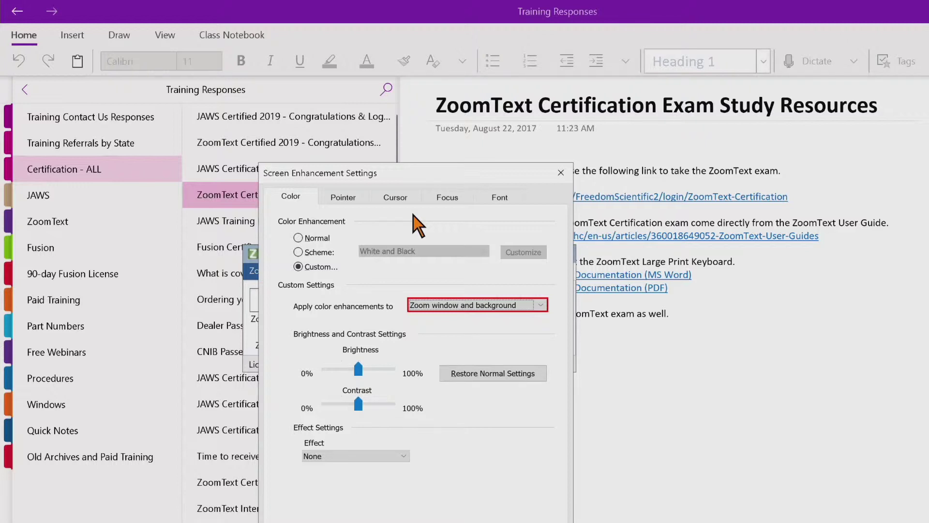
# - Try the Invert Brightness and Invert Colors effects in the custom color settings, and set the effect to Dyed
pyautogui.press('Tab')
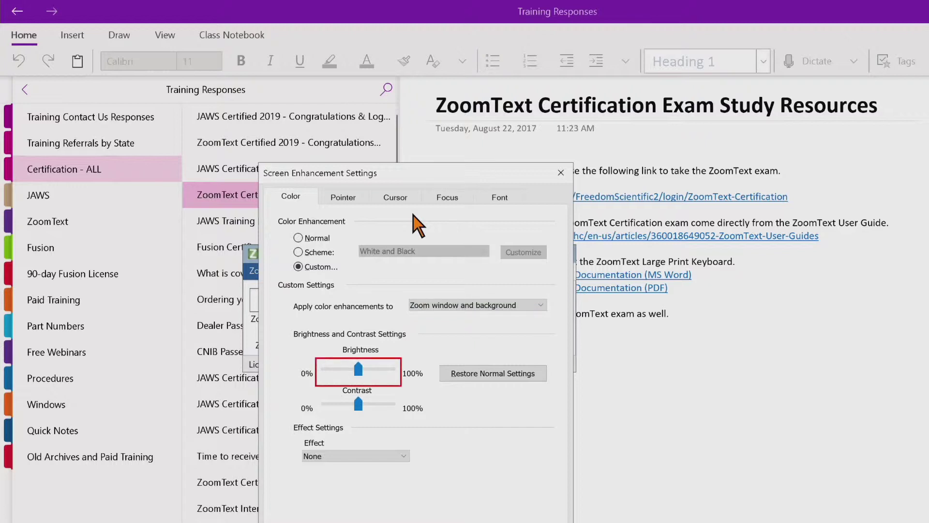
pyautogui.press('Tab')
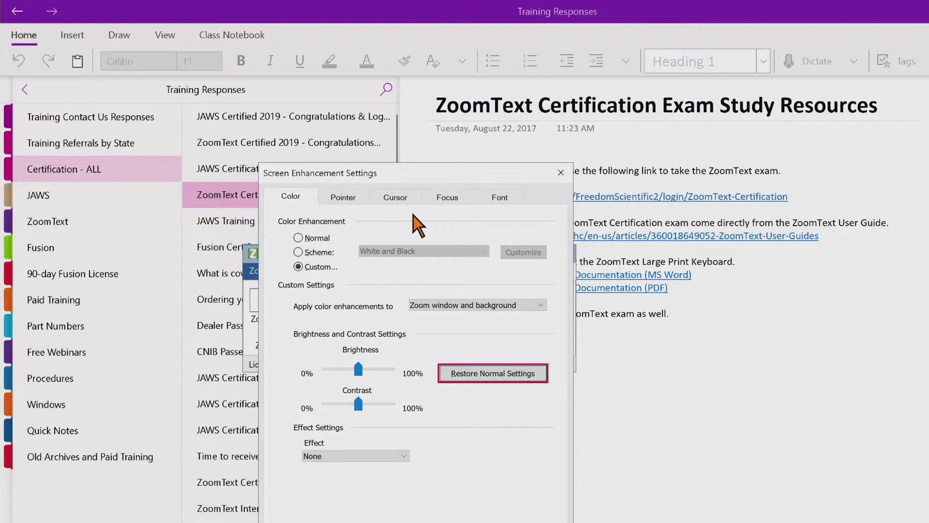
pyautogui.press('Tab')
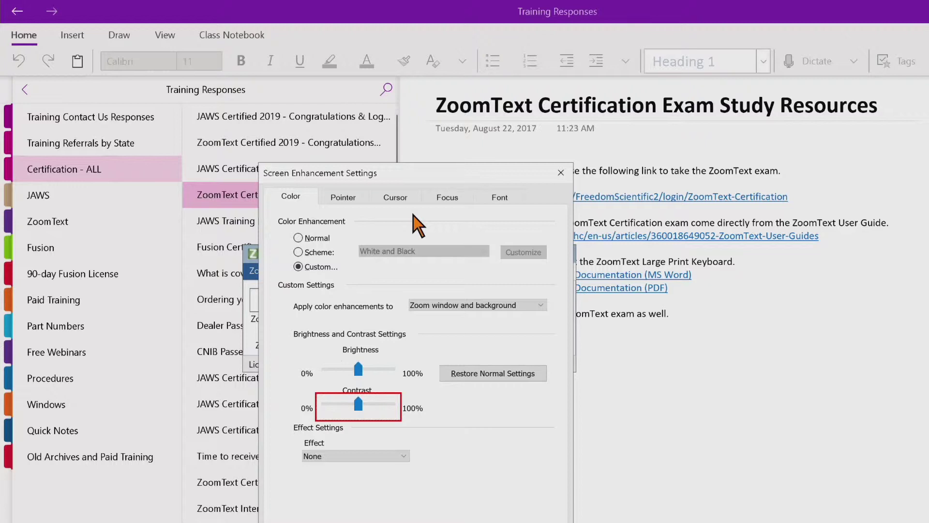
pyautogui.press('Tab')
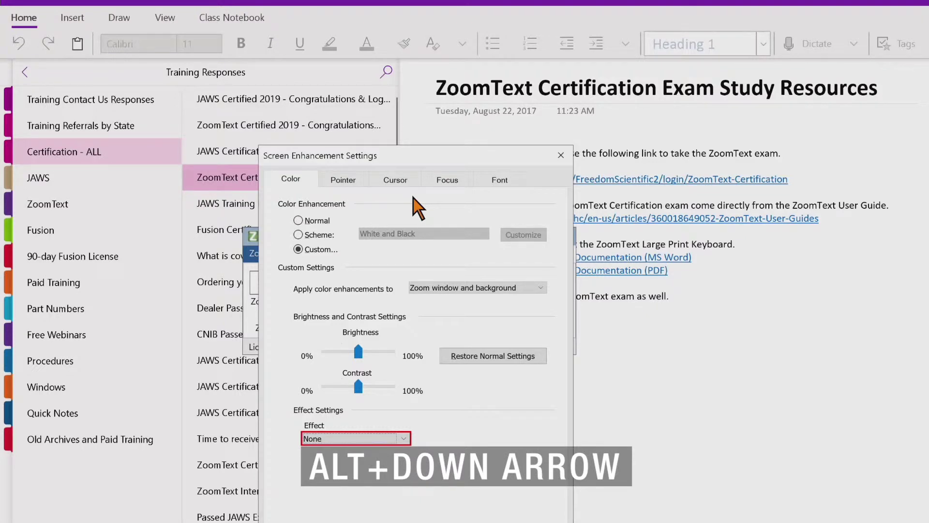
pyautogui.hotkey('alt', 'Down')
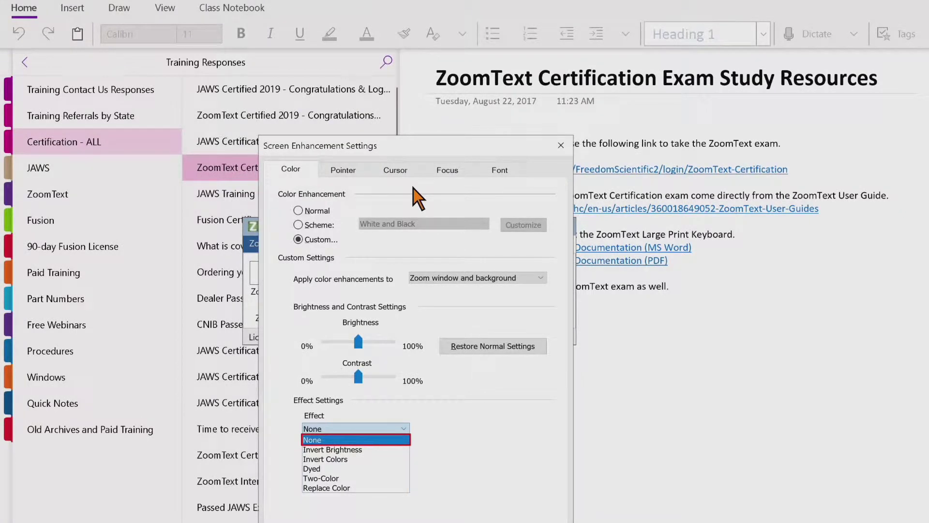
pyautogui.press('Down')
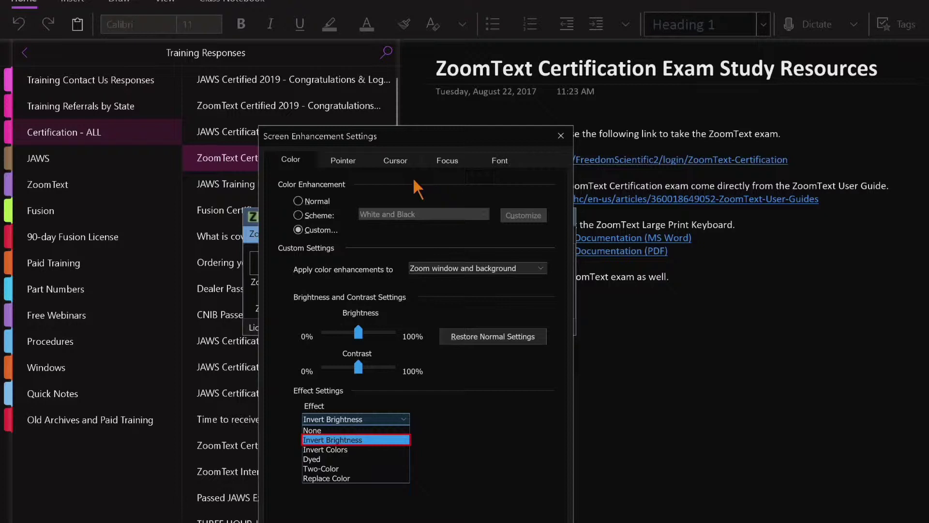
pyautogui.press('Down')
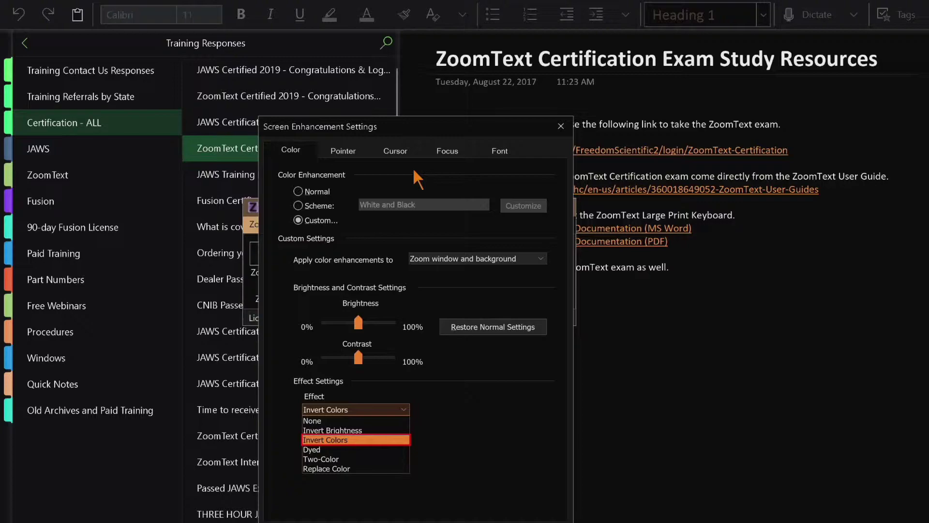
pyautogui.press('Down')
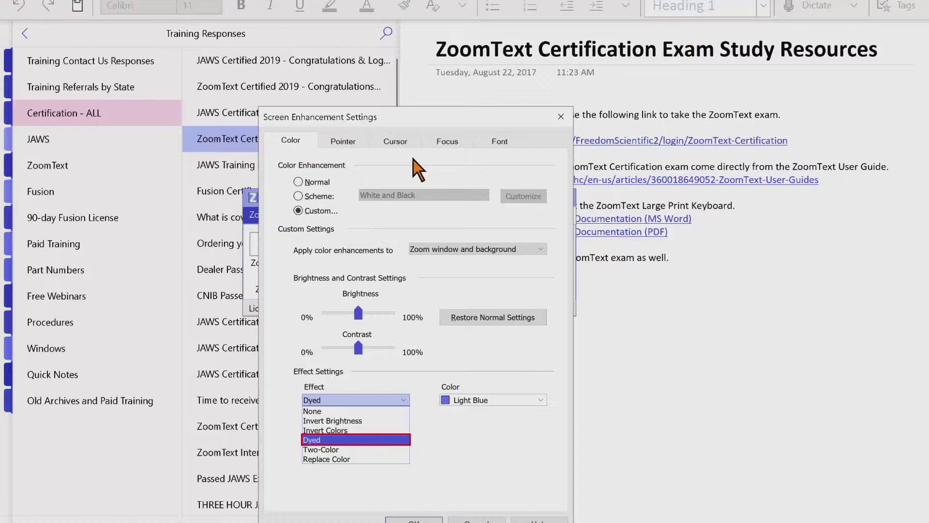
# - Examine the color choices offered for the Dyed effect, keeping Light Blue
pyautogui.press('Tab')
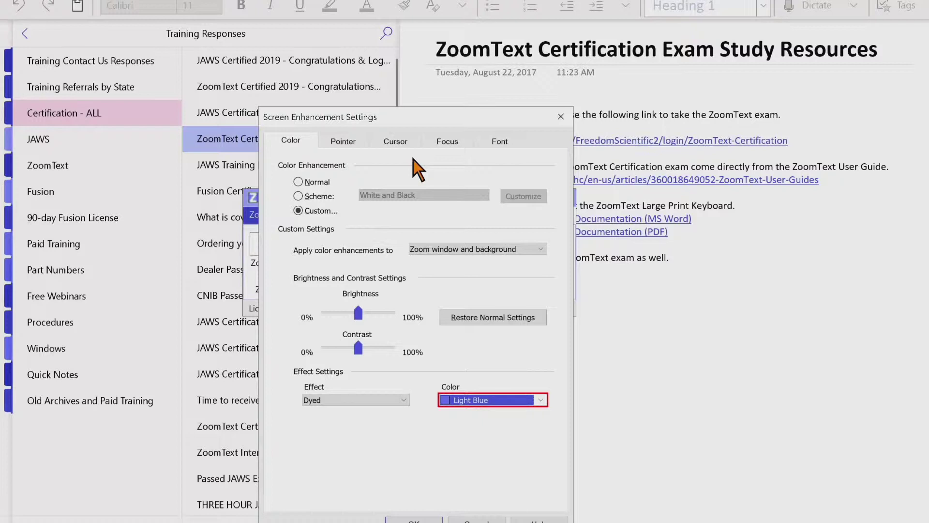
pyautogui.hotkey('alt', 'Down')
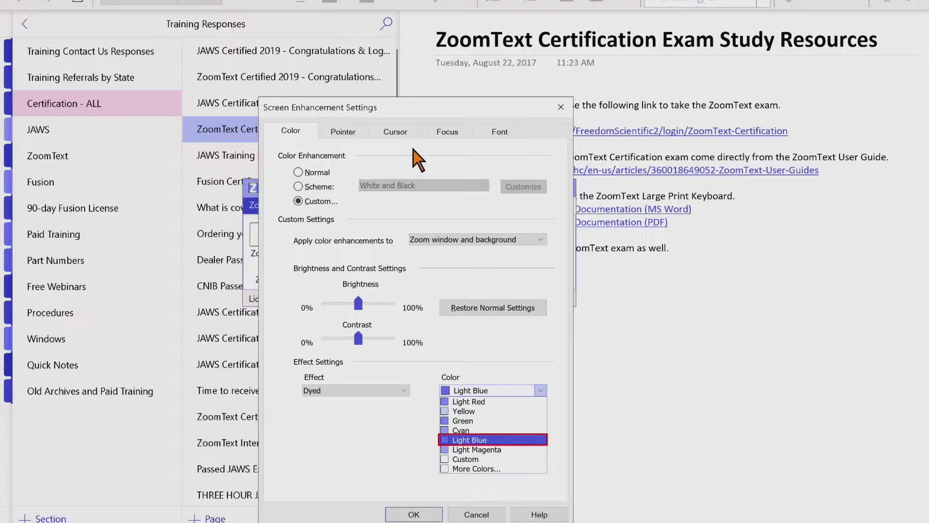
pyautogui.hotkey('shift', 'Tab')
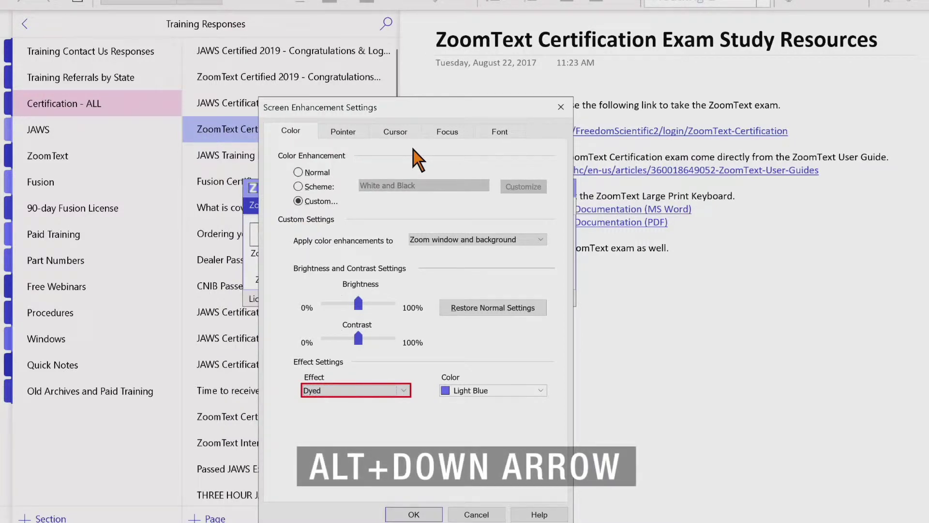
# - Try the Two-Color effect and go through its foreground and background color settings
pyautogui.hotkey('alt', 'Down')
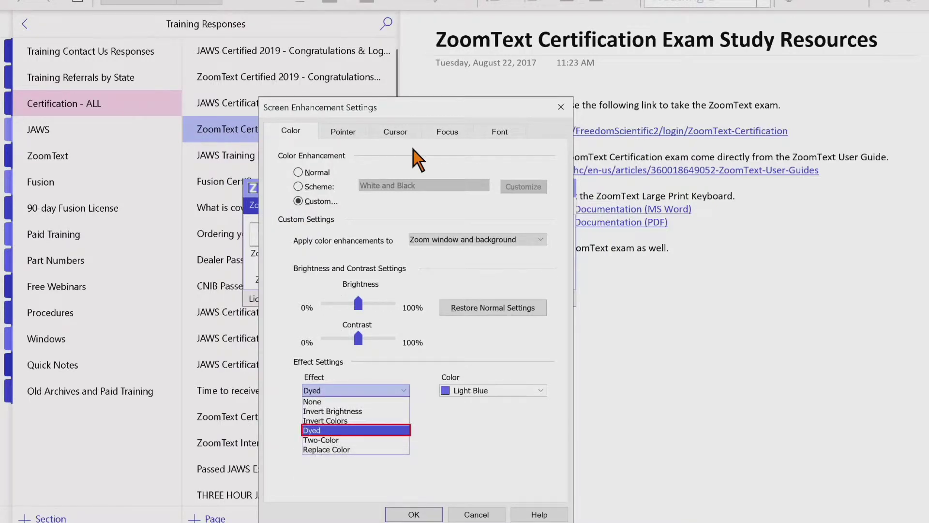
pyautogui.press('Down')
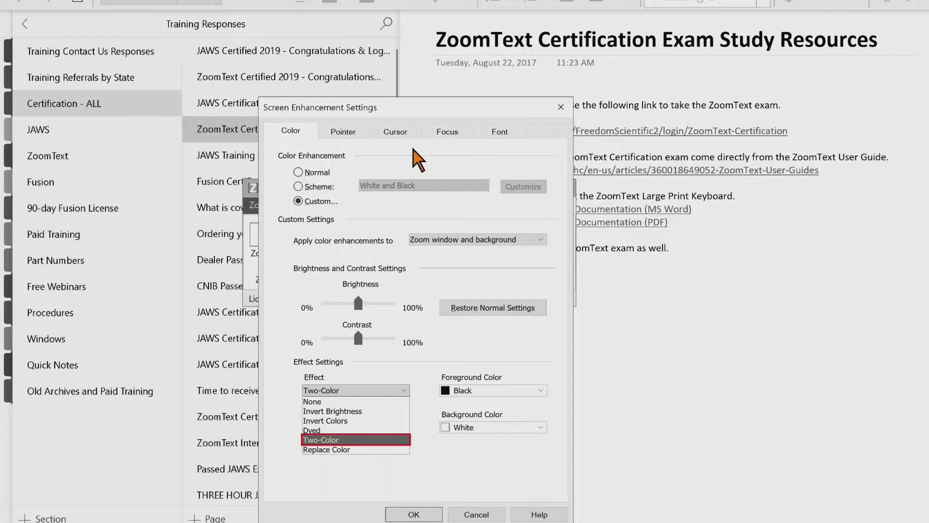
pyautogui.press('Tab')
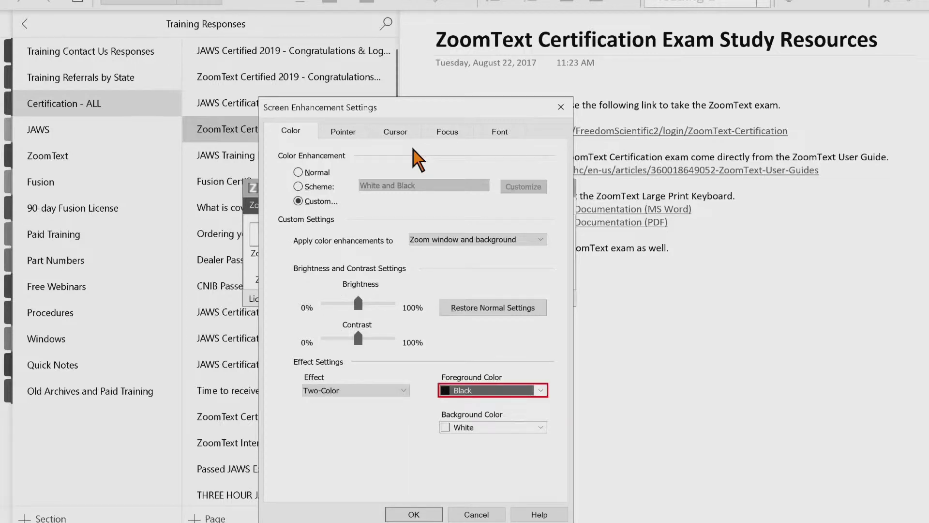
pyautogui.press('Tab')
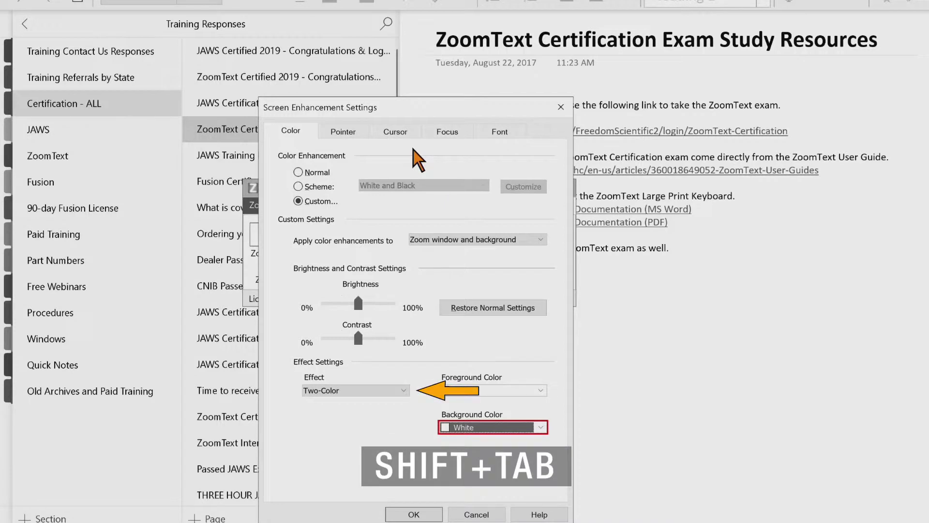
# - Try the Replace Color effect and go through its Replace, With and Bandwidth settings
pyautogui.hotkey('shift', 'Tab')
pyautogui.hotkey('shift', 'Tab')
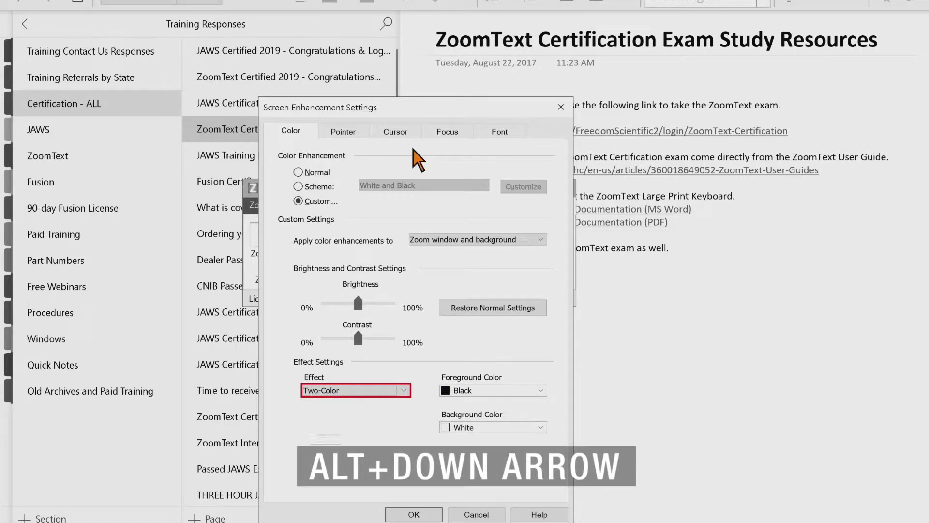
pyautogui.hotkey('alt', 'Down')
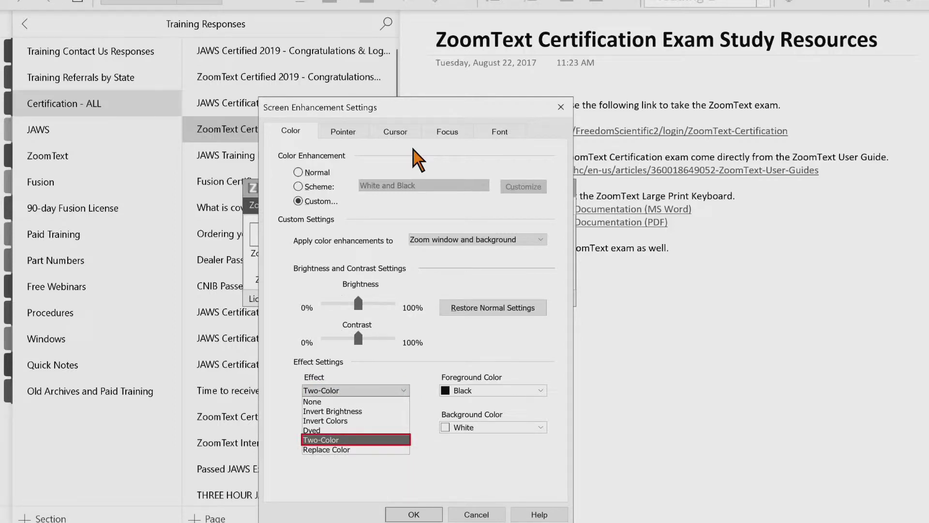
pyautogui.press('Down')
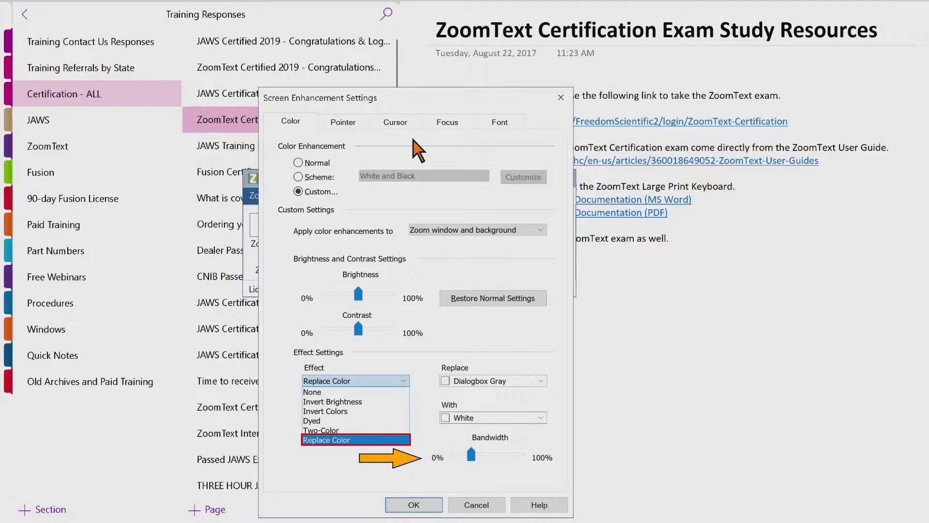
pyautogui.press('Tab')
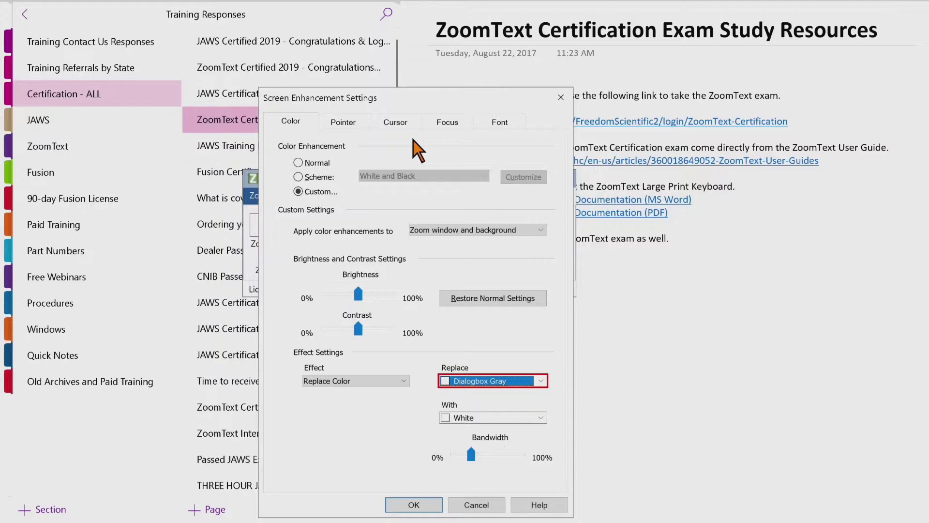
pyautogui.press('Tab')
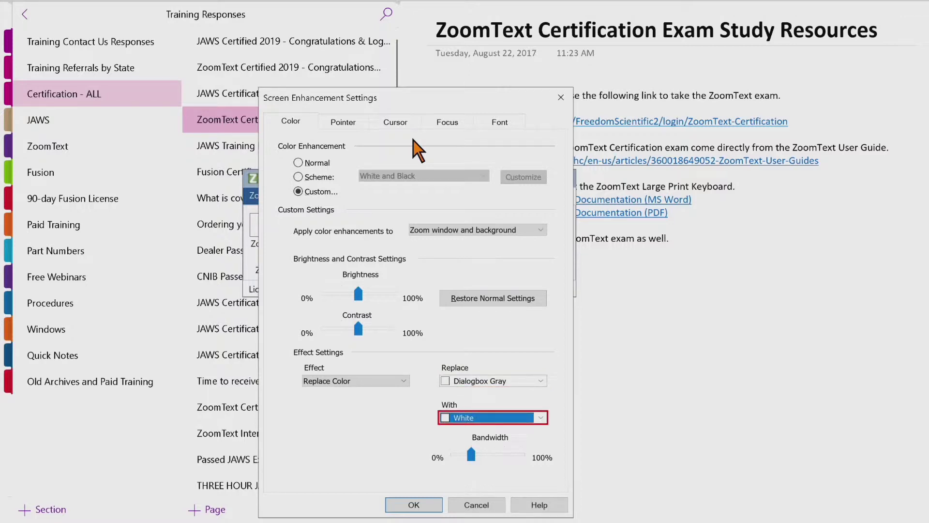
pyautogui.press('Tab')
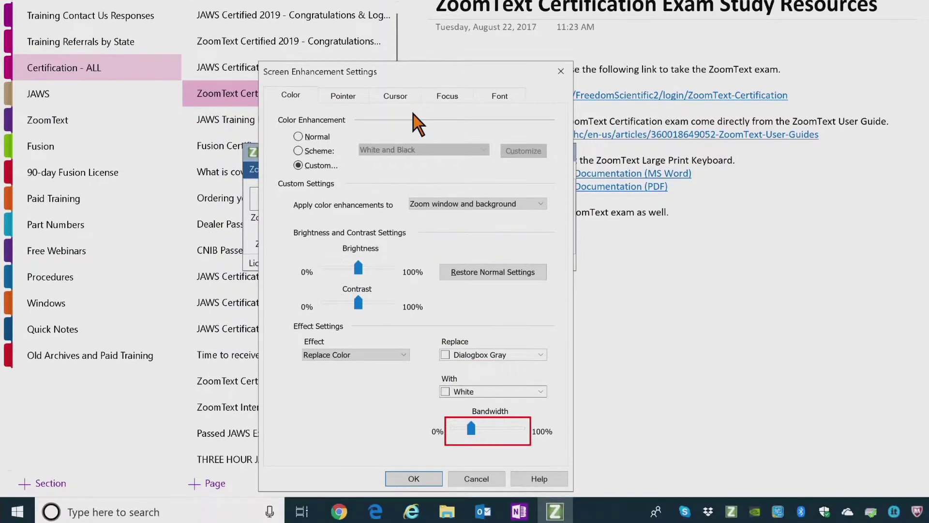
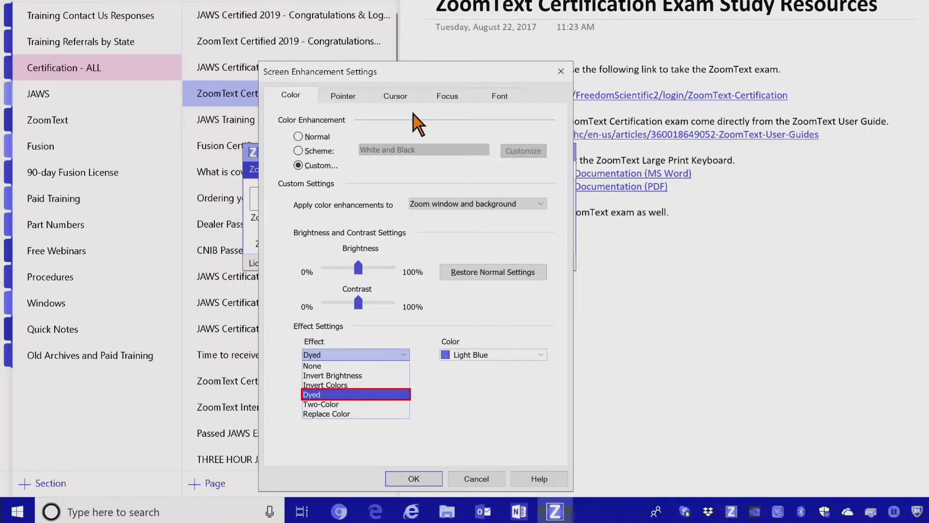
# - Review the list of dye colors for the Dyed effect again, leaving Light Blue selected
pyautogui.press('Tab')
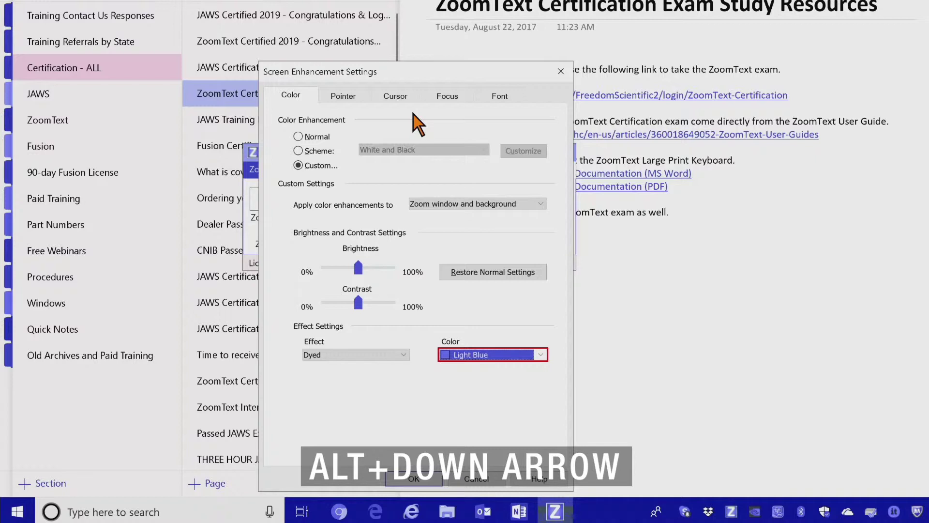
pyautogui.hotkey('alt', 'Down')
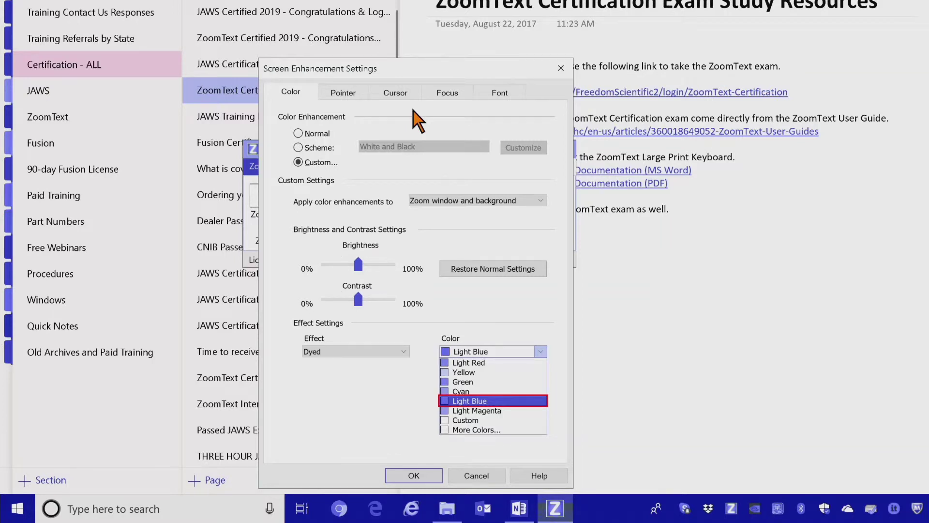
pyautogui.hotkey('shift', 'Tab')
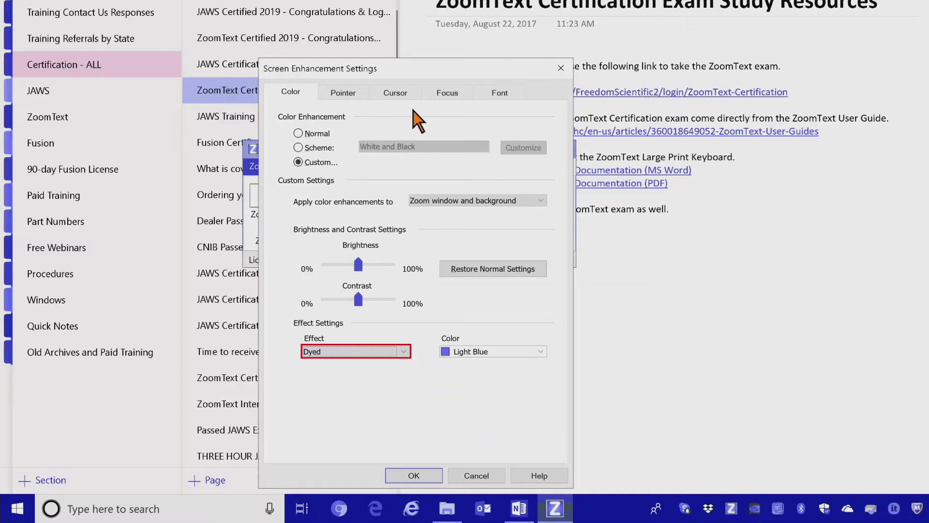
# - Lower the screen brightness to about 30% in the custom color settings
pyautogui.hotkey('shift', 'Tab')
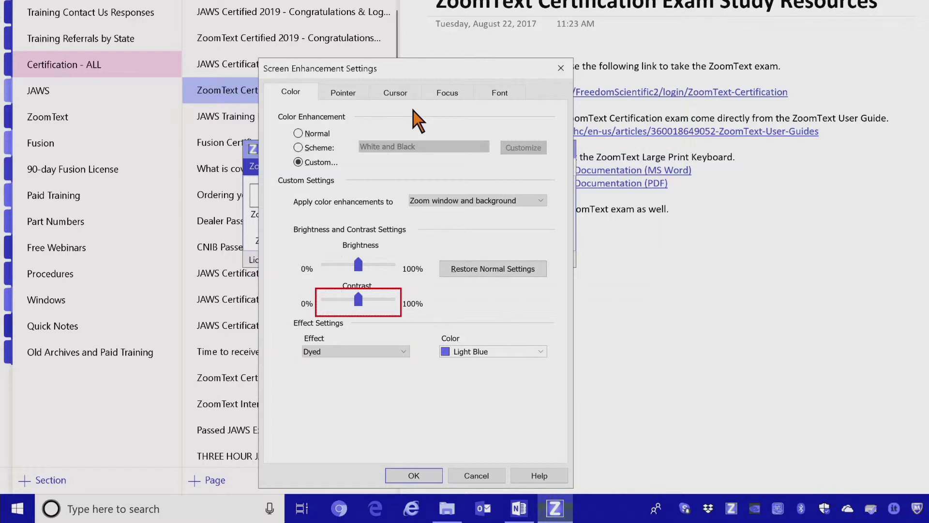
pyautogui.hotkey('shift', 'Tab')
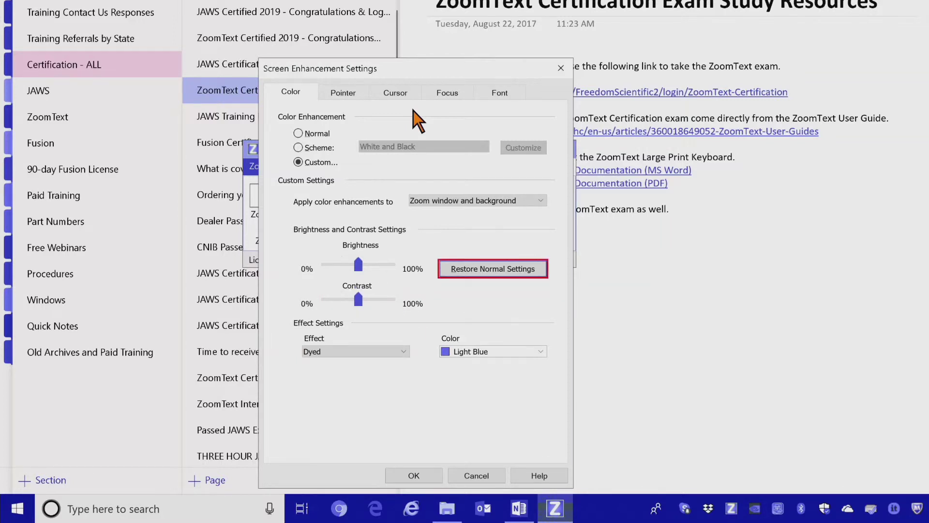
pyautogui.hotkey('shift', 'Tab')
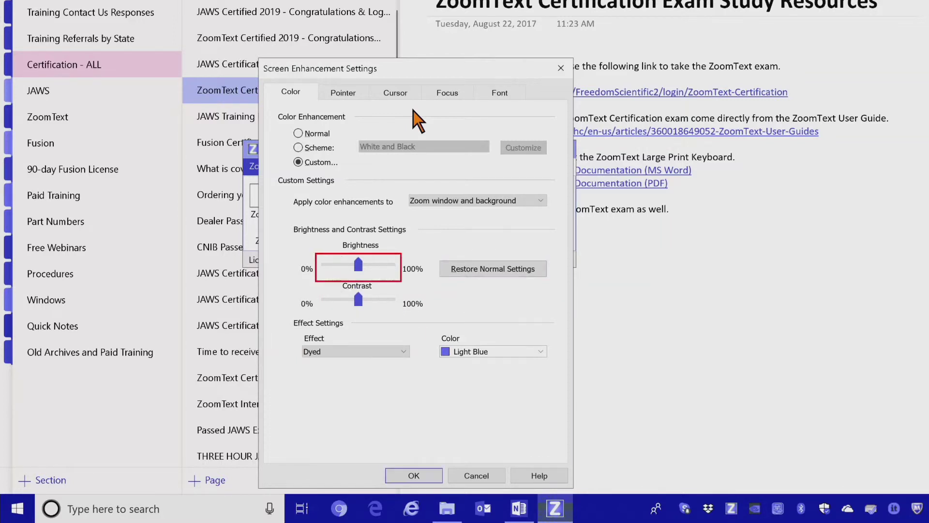
pyautogui.press('pageup')
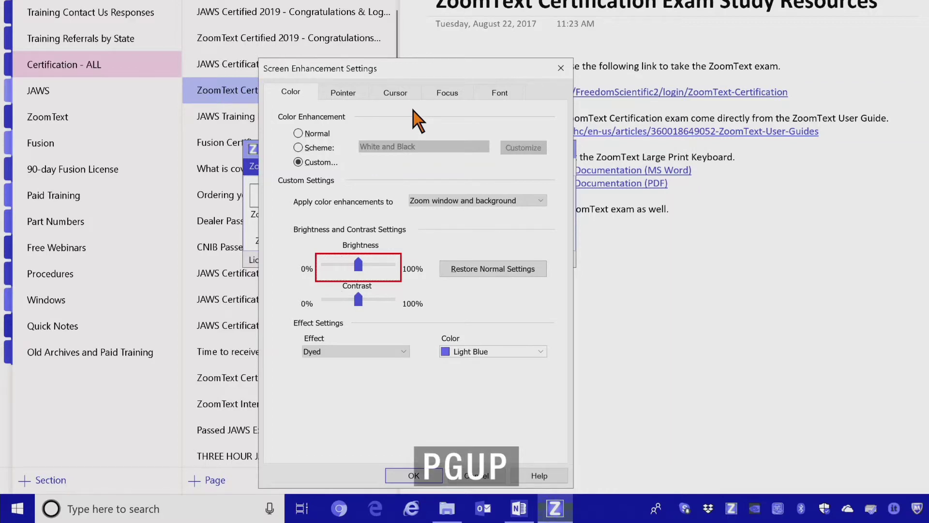
pyautogui.press('pageup')
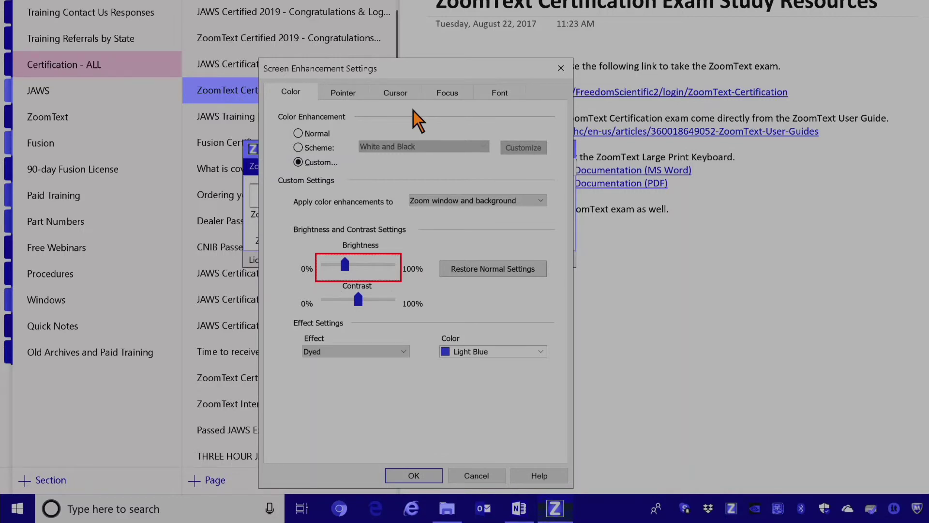
# - Raise the contrast to about 90% and apply the custom color enhancement settings
pyautogui.press('Tab')
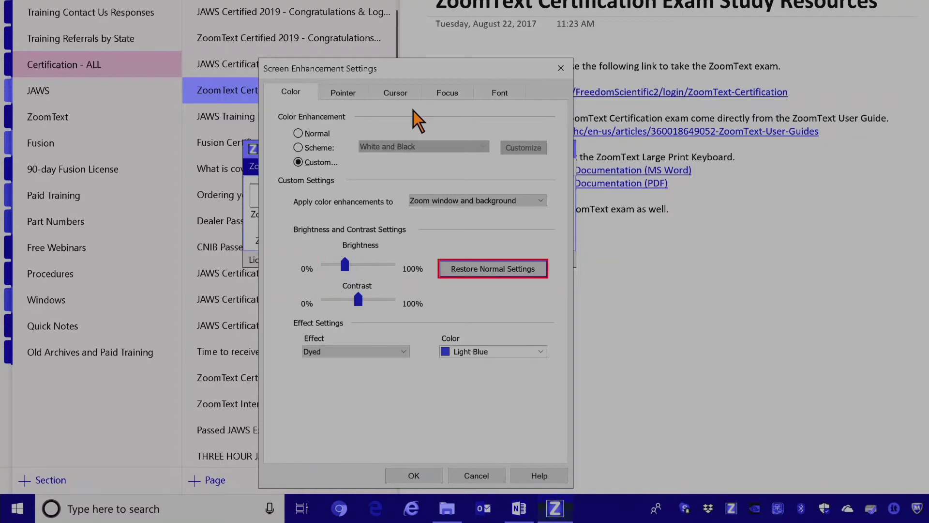
pyautogui.press('Tab')
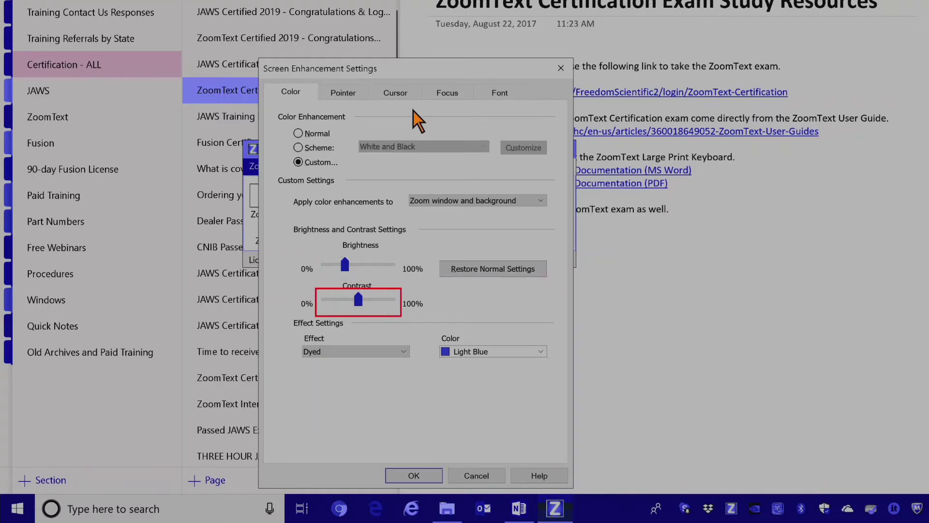
pyautogui.press('pagedown')
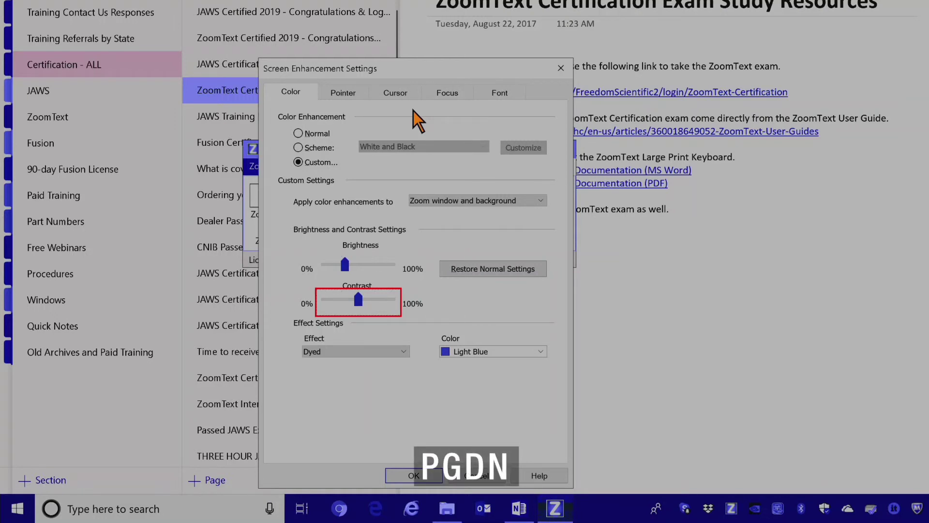
pyautogui.press('pagedown')
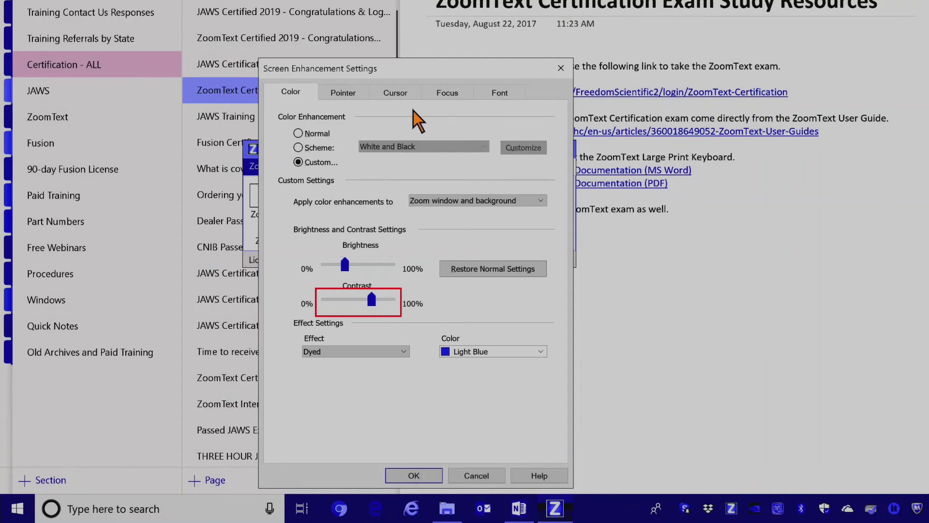
pyautogui.press('pagedown')
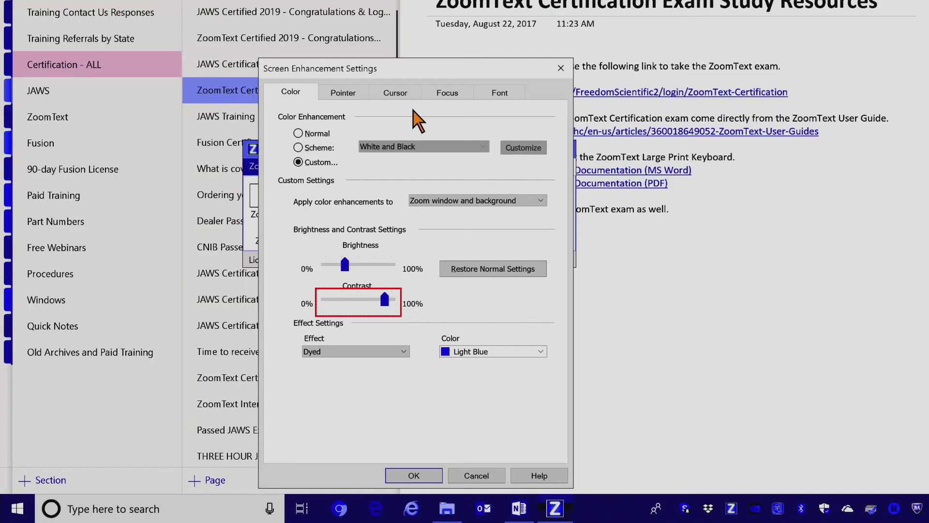
pyautogui.press('Return')
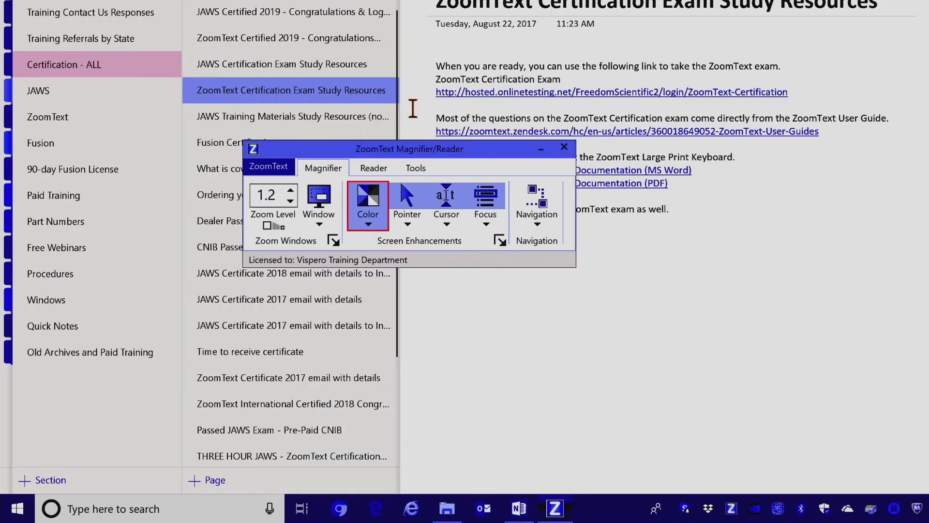